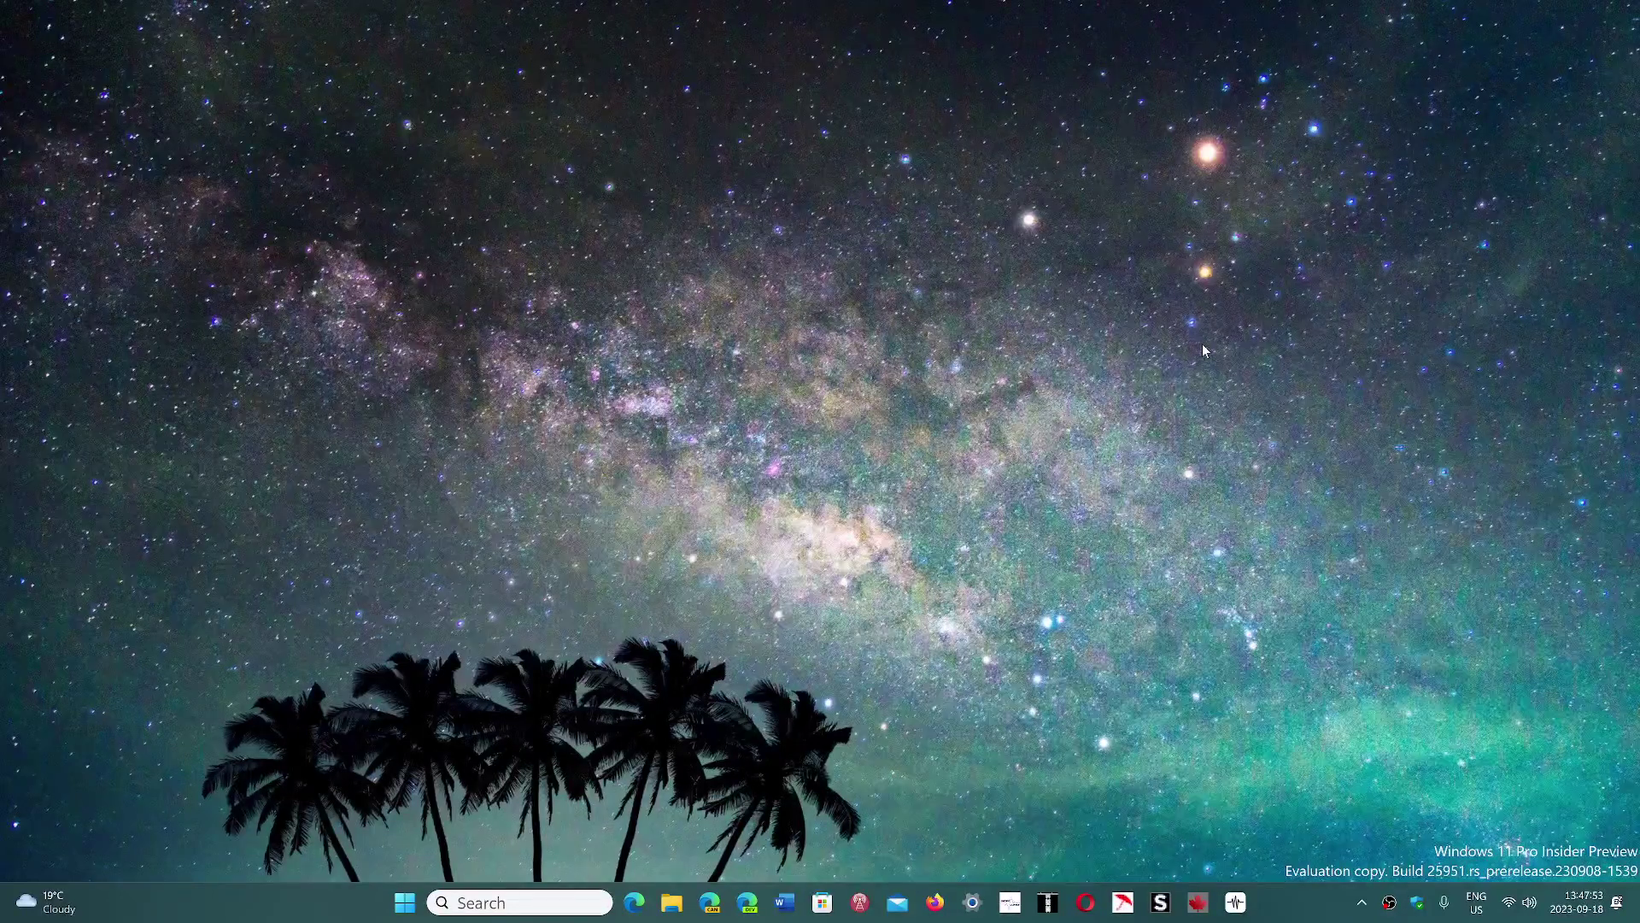
Open Settings from the Start menu and go to the Windows Update page.
{"action": "left_click", "coordinate": [405, 905]}
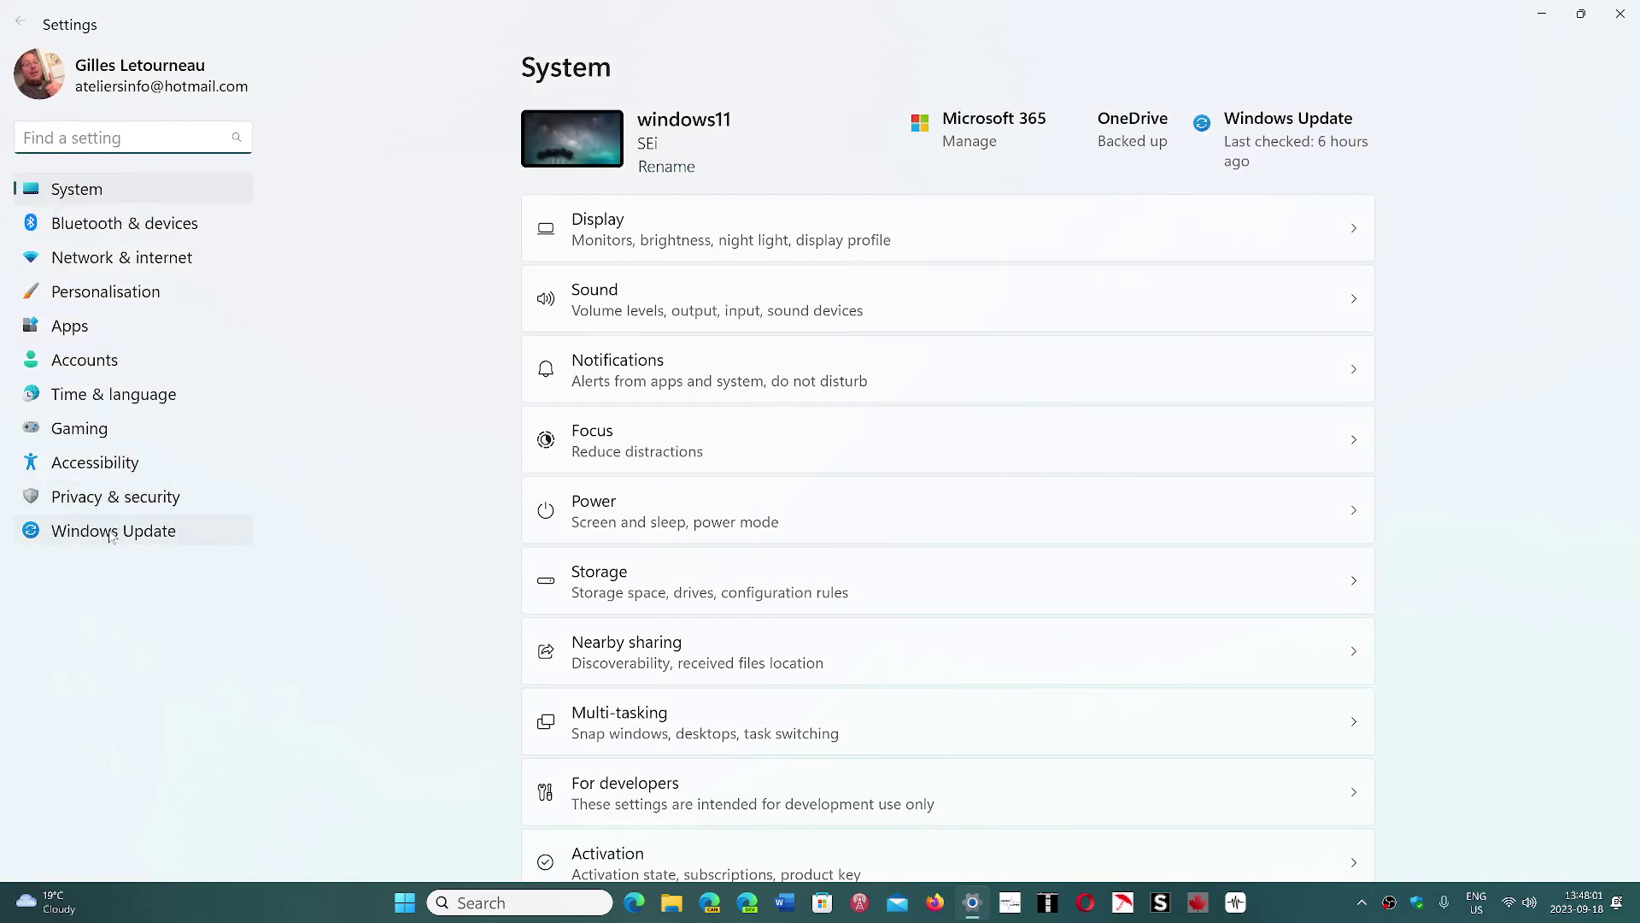
{"action": "left_click", "coordinate": [112, 531]}
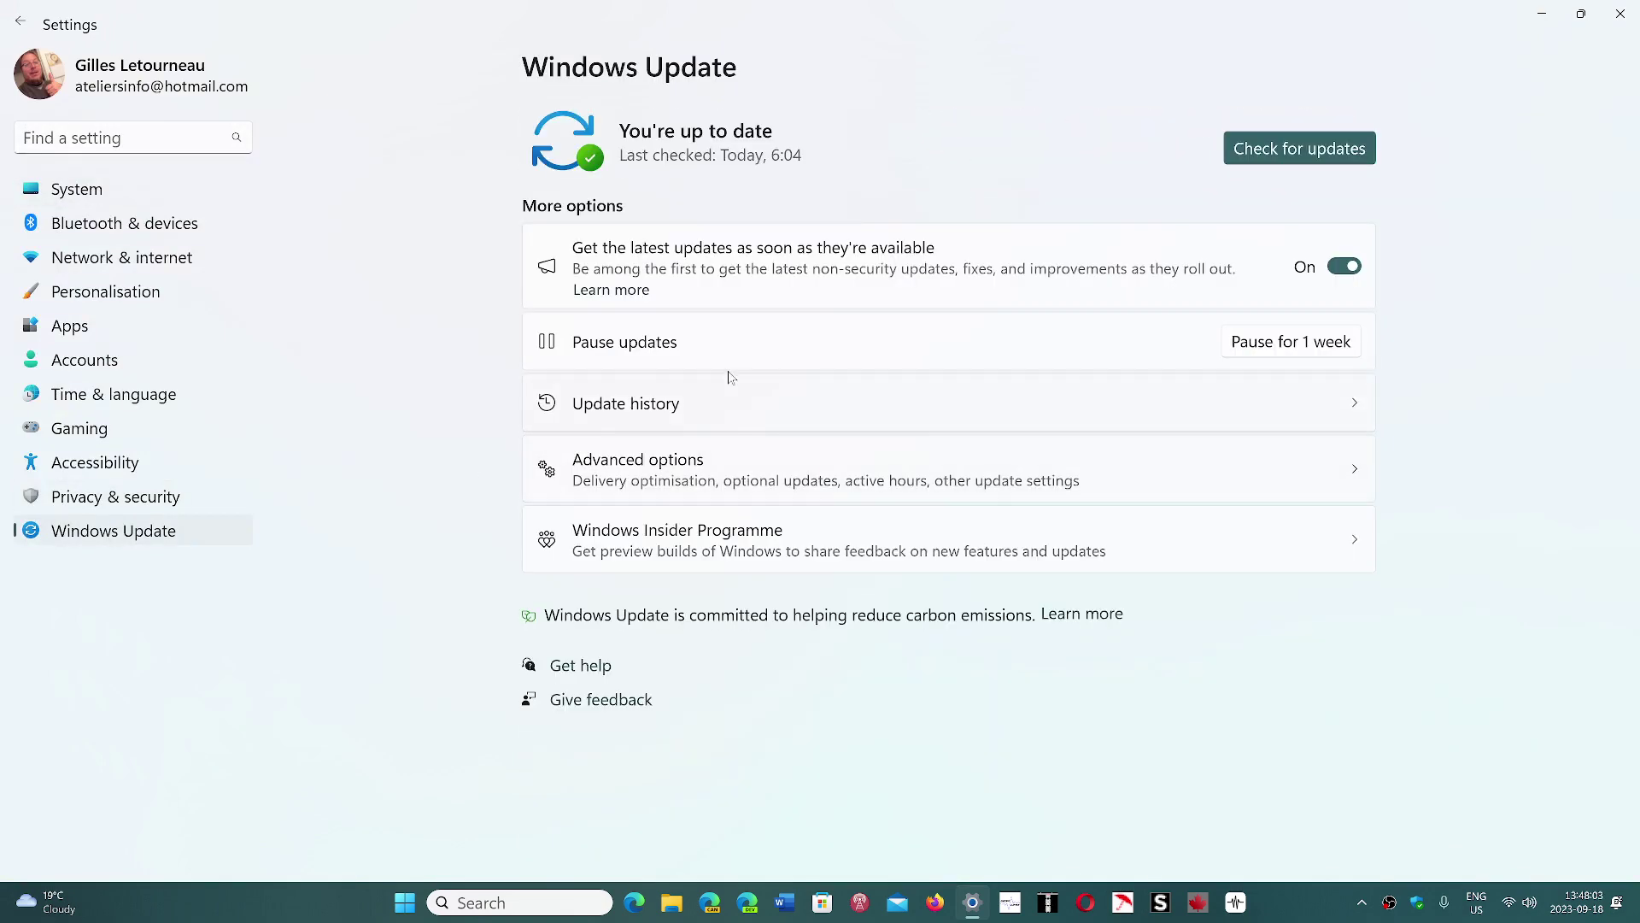
Open Update history to list installed feature, quality, driver, definition and other updates.
{"action": "left_click", "coordinate": [748, 407]}
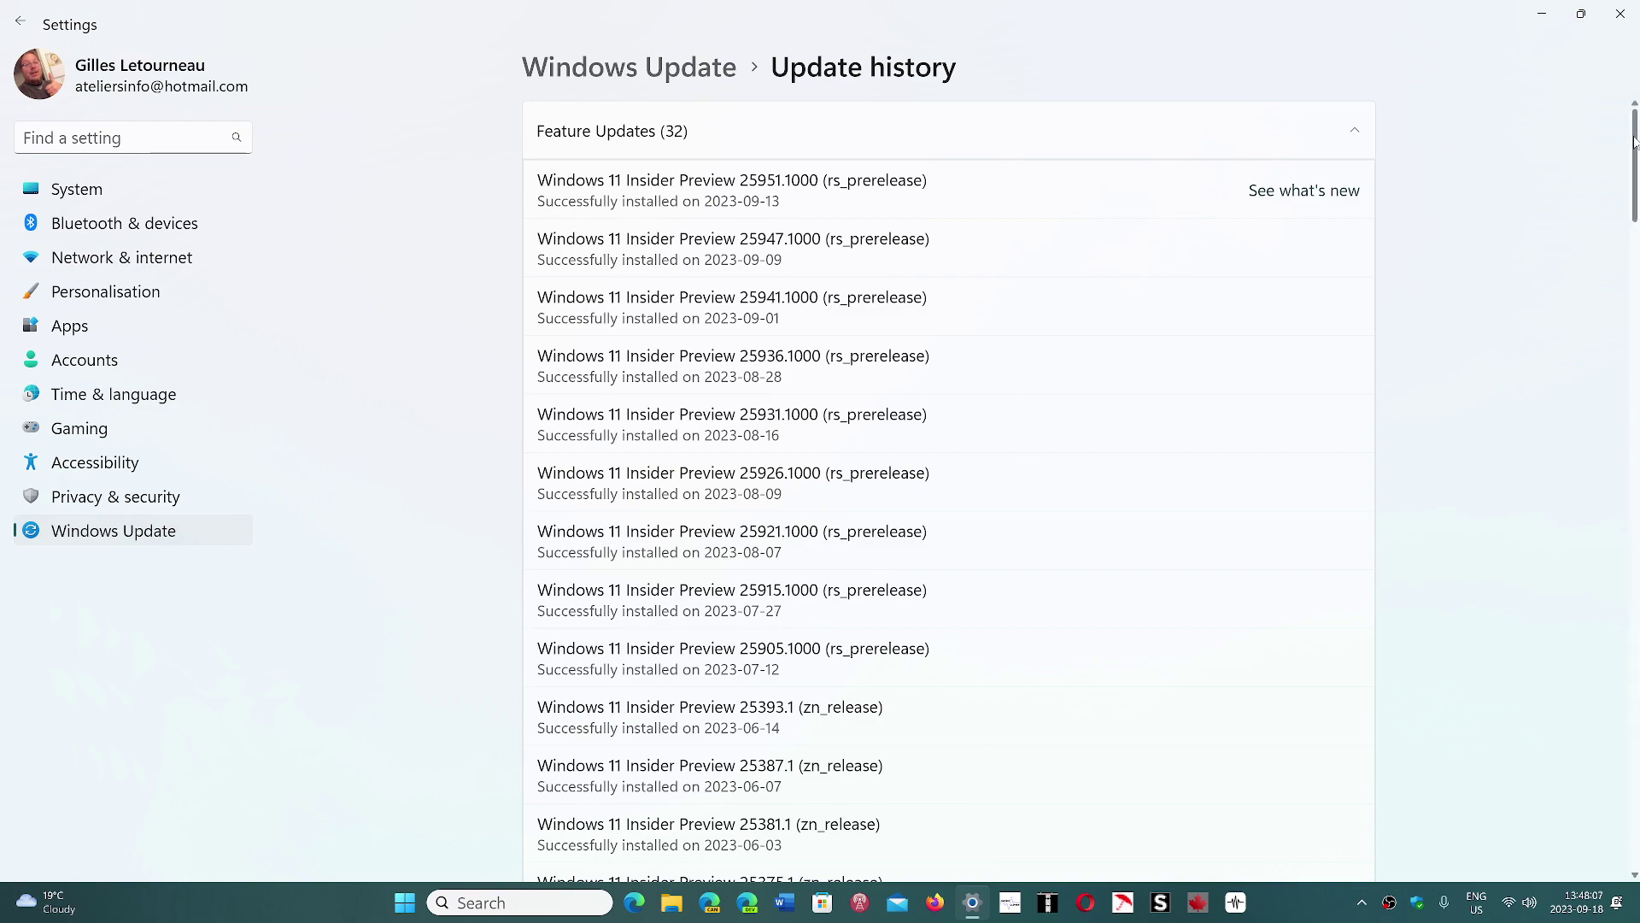
{"action": "mouse_move", "coordinate": [1634, 141]}
{"action": "left_mouse_down"}
{"action": "mouse_move", "coordinate": [1624, 395]}
{"action": "mouse_move", "coordinate": [1599, 487]}
{"action": "left_mouse_up"}
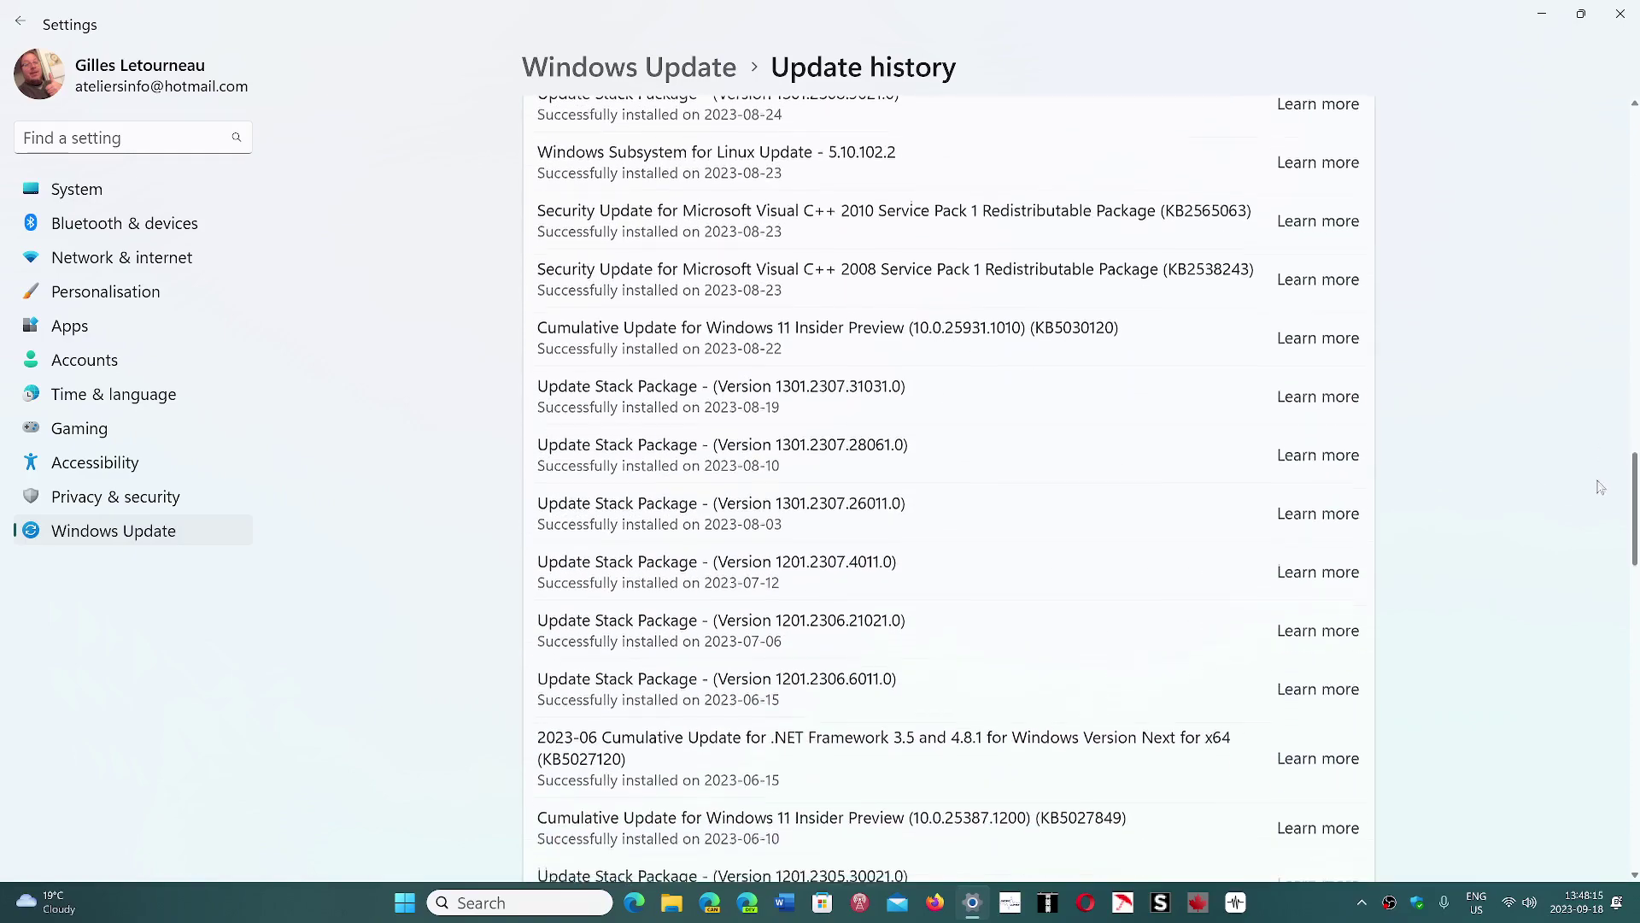
{"action": "mouse_move", "coordinate": [1600, 487]}
{"action": "left_mouse_down"}
{"action": "mouse_move", "coordinate": [1544, 704]}
{"action": "mouse_move", "coordinate": [1546, 403]}
{"action": "mouse_move", "coordinate": [1512, 205]}
{"action": "left_mouse_up"}
{"action": "scroll", "coordinate": [1511, 205], "scroll_direction": "up", "scroll_amount": 3}
{"action": "scroll", "coordinate": [1372, 299], "scroll_direction": "down", "scroll_amount": 7}
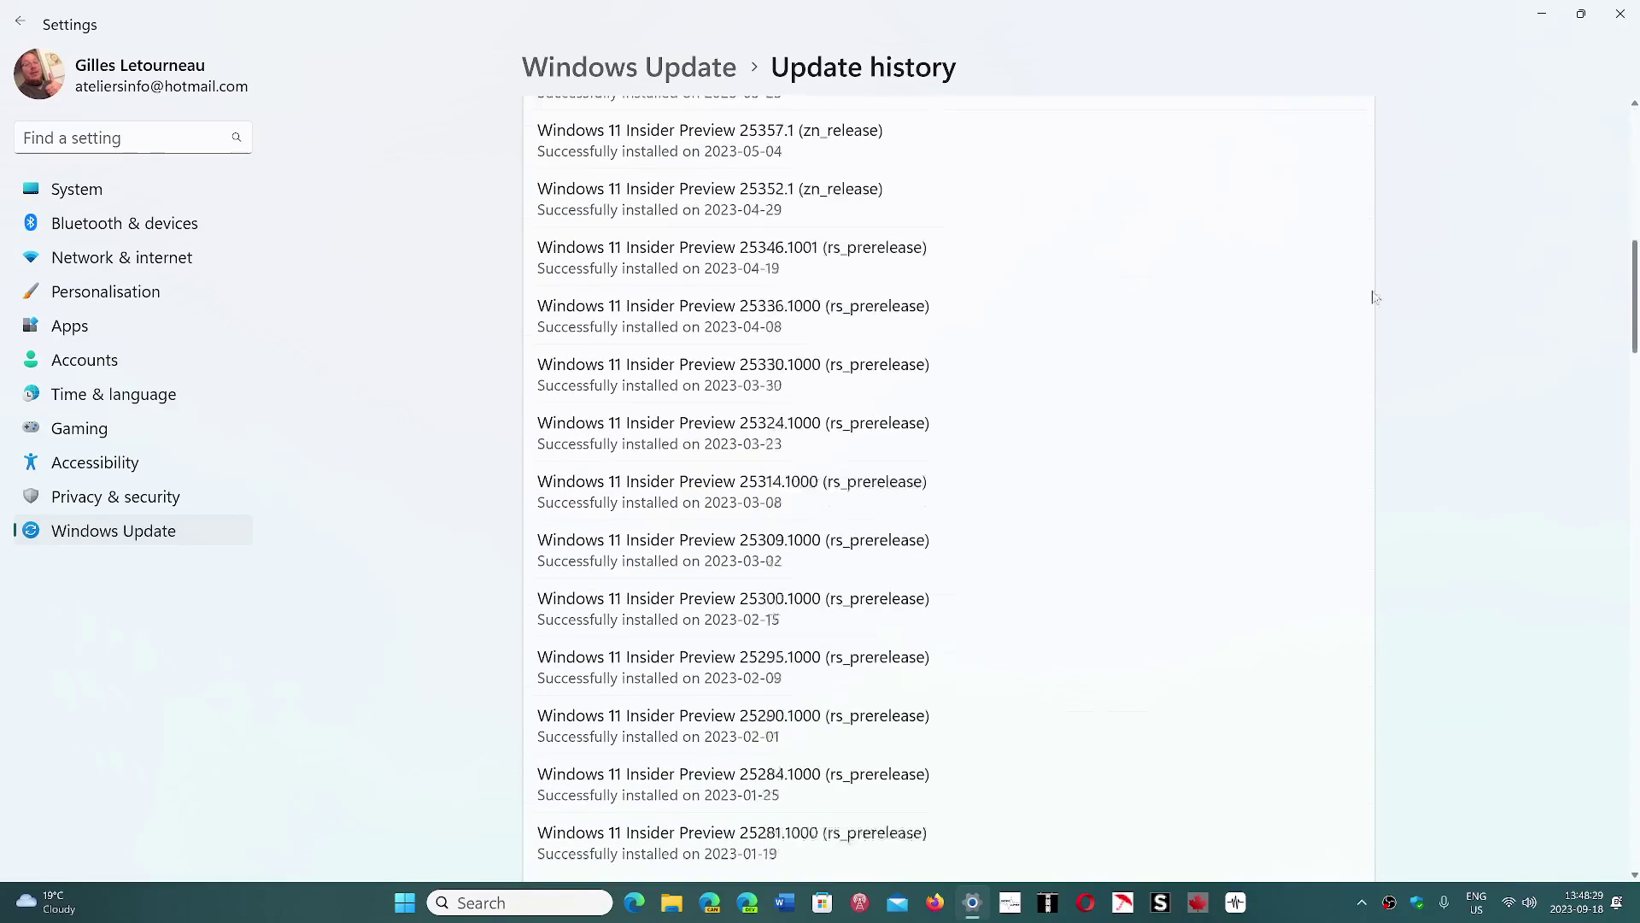
{"action": "scroll", "coordinate": [1360, 389], "scroll_direction": "down", "scroll_amount": 4}
{"action": "scroll", "coordinate": [1360, 390], "scroll_direction": "down", "scroll_amount": 6}
{"action": "scroll", "coordinate": [1355, 466], "scroll_direction": "up", "scroll_amount": 2}
{"action": "scroll", "coordinate": [1355, 414], "scroll_direction": "up", "scroll_amount": 1}
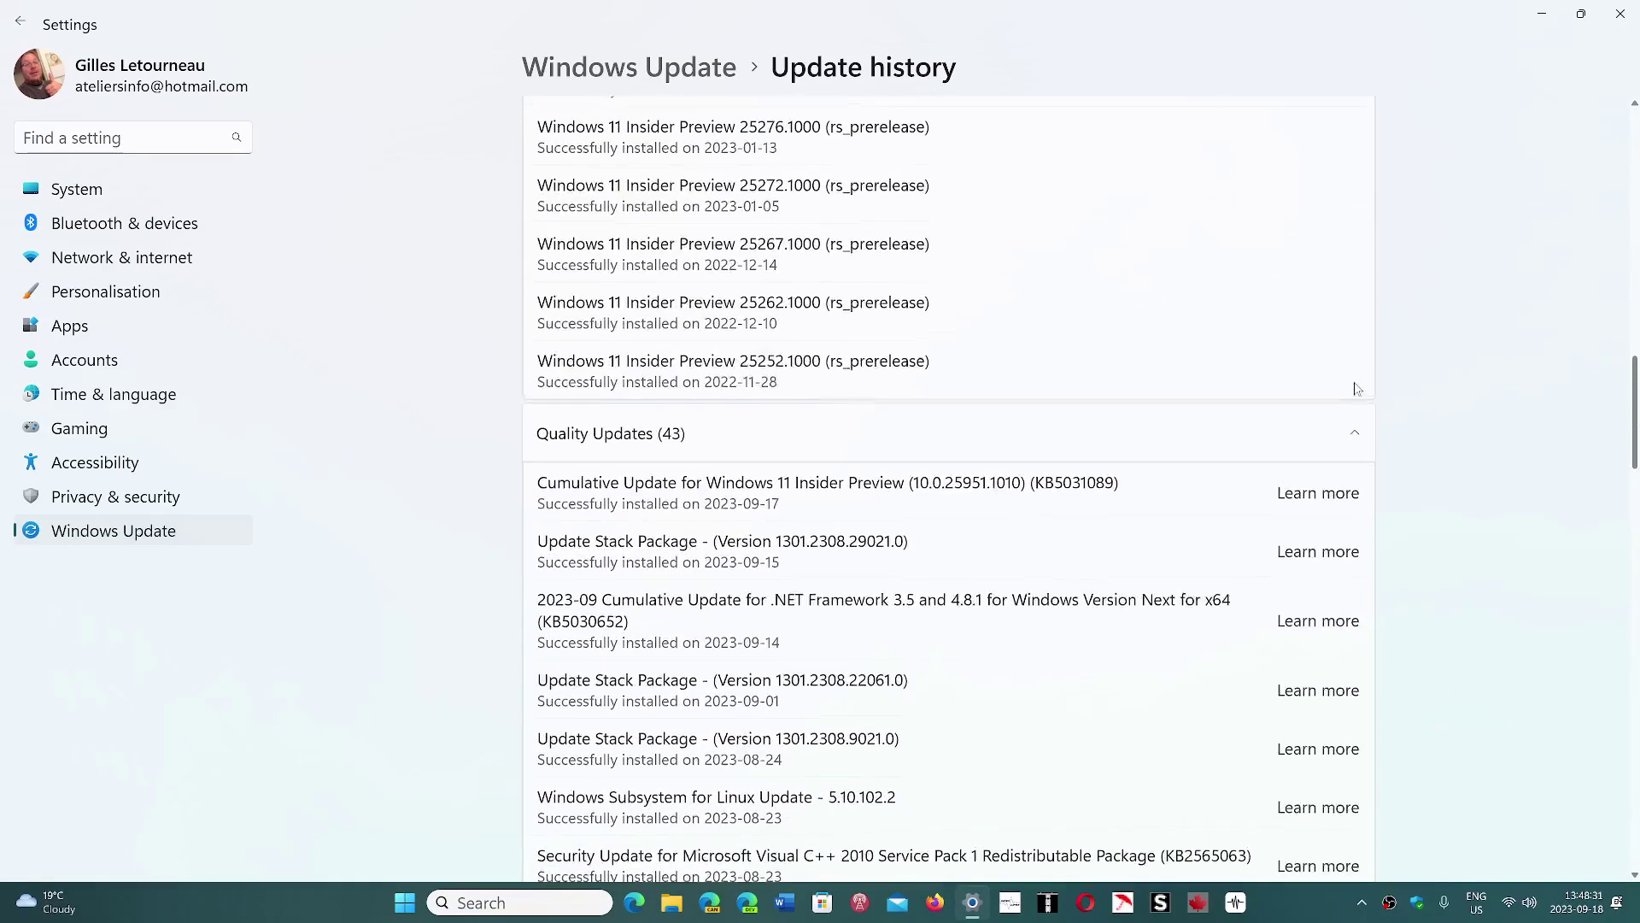
{"action": "scroll", "coordinate": [1356, 397], "scroll_direction": "up", "scroll_amount": 2}
{"action": "scroll", "coordinate": [1360, 375], "scroll_direction": "up", "scroll_amount": 1}
{"action": "scroll", "coordinate": [1332, 410], "scroll_direction": "down", "scroll_amount": 10}
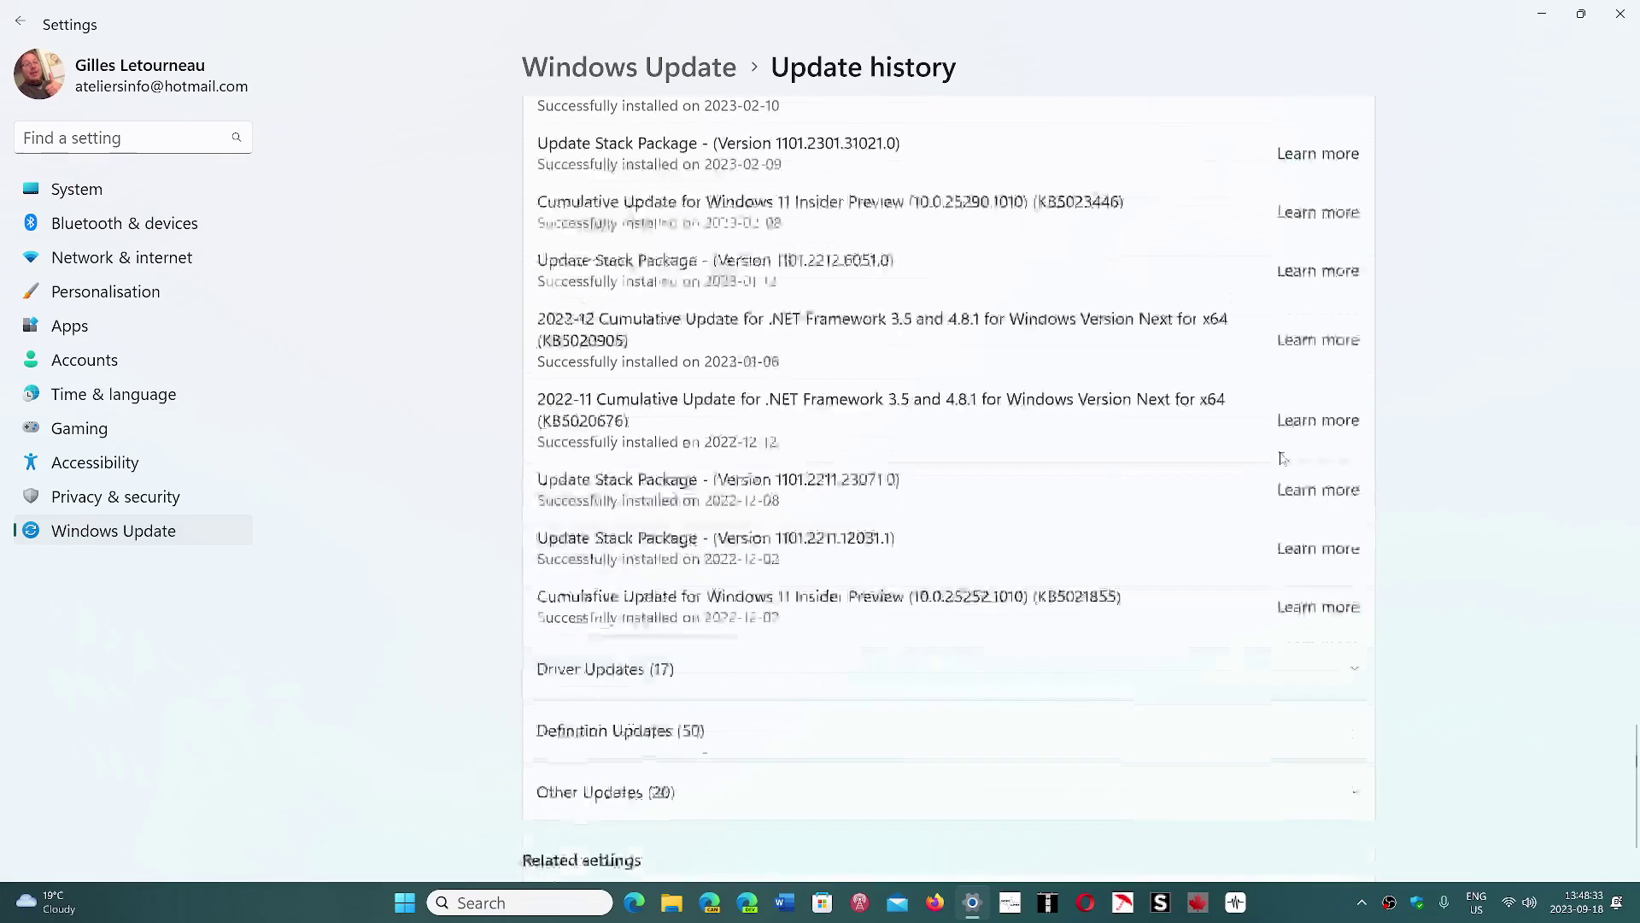
{"action": "scroll", "coordinate": [1280, 458], "scroll_direction": "down", "scroll_amount": 2}
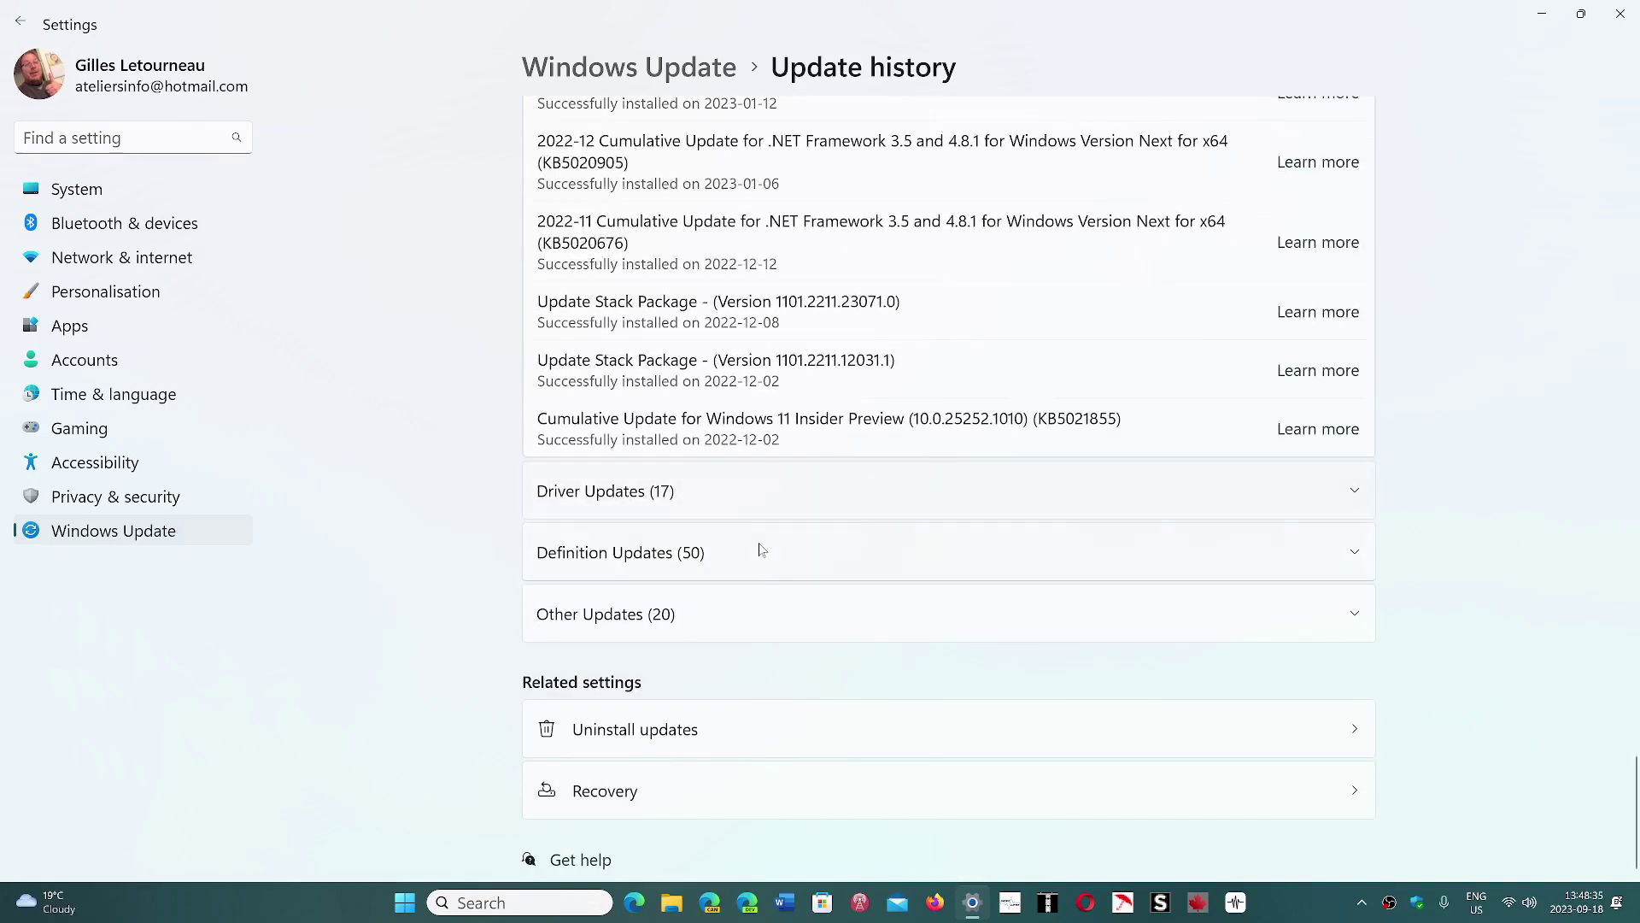
Expand the Other Updates (20) section of the update history.
{"action": "left_click", "coordinate": [755, 622]}
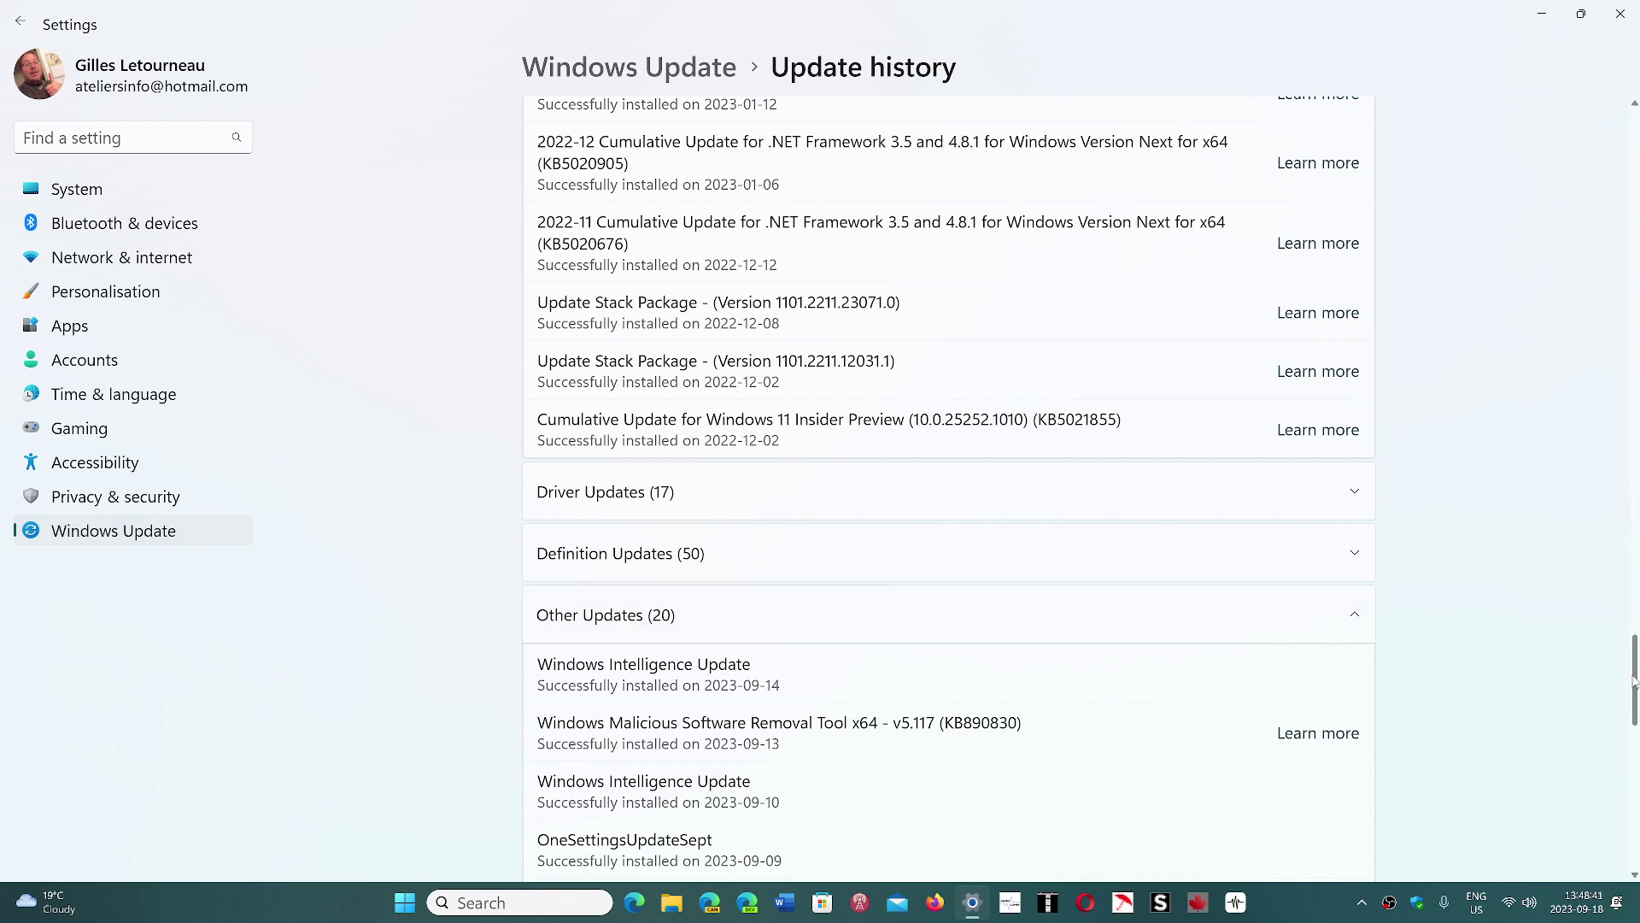
{"action": "left_click_drag", "start_coordinate": [1634, 679], "coordinate": [1634, 731]}
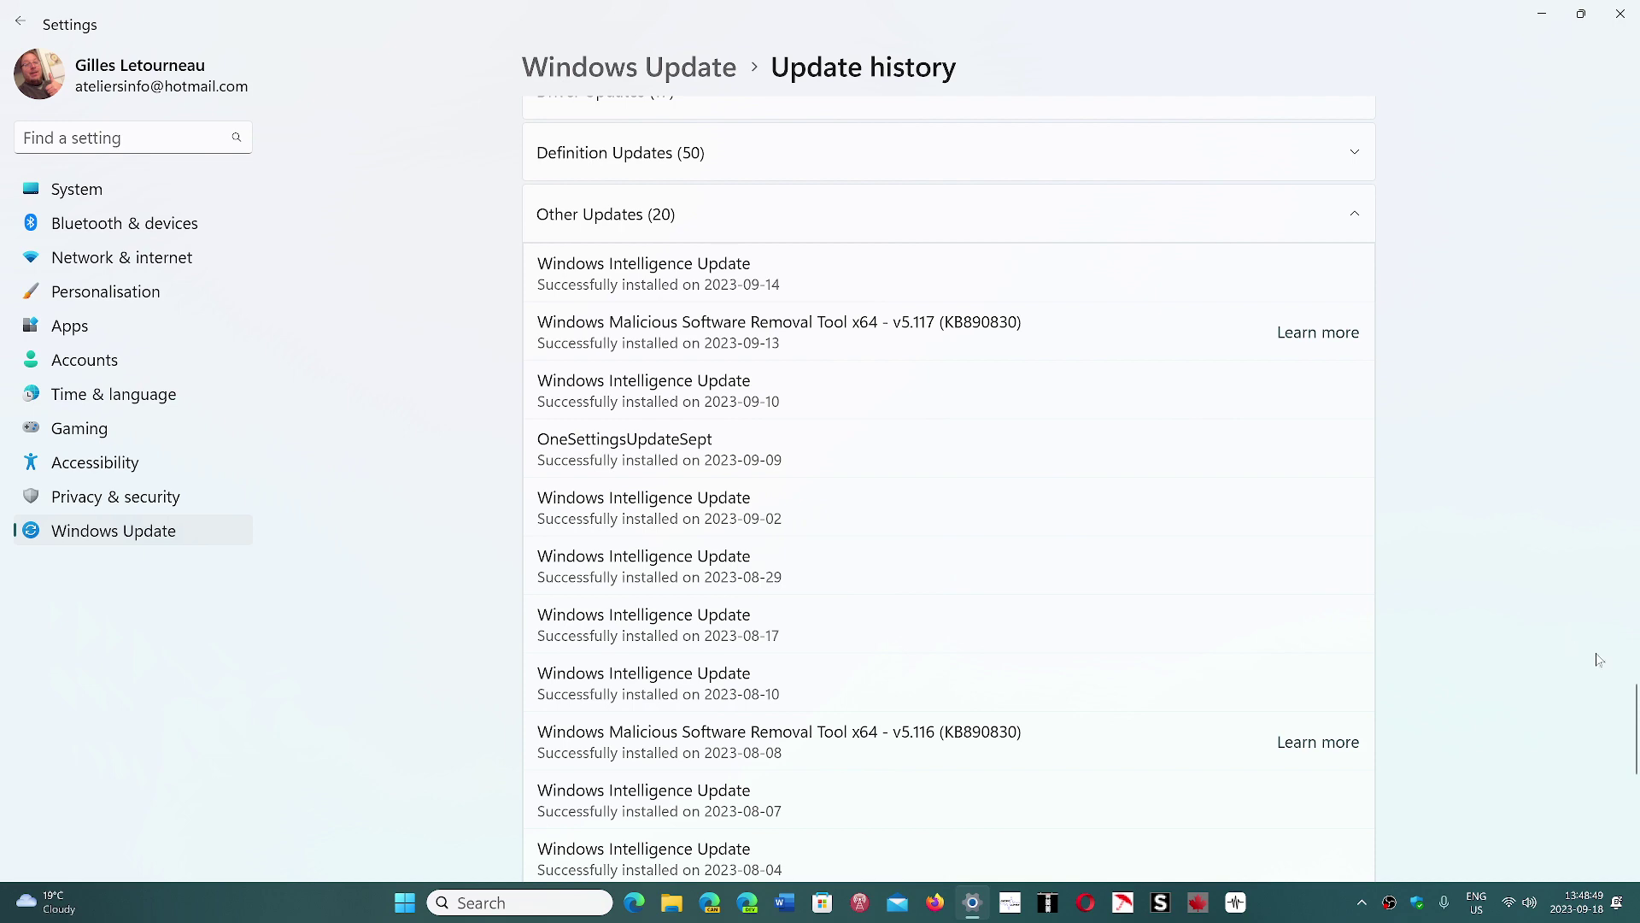
{"action": "scroll", "coordinate": [673, 691], "scroll_direction": "down", "scroll_amount": 3}
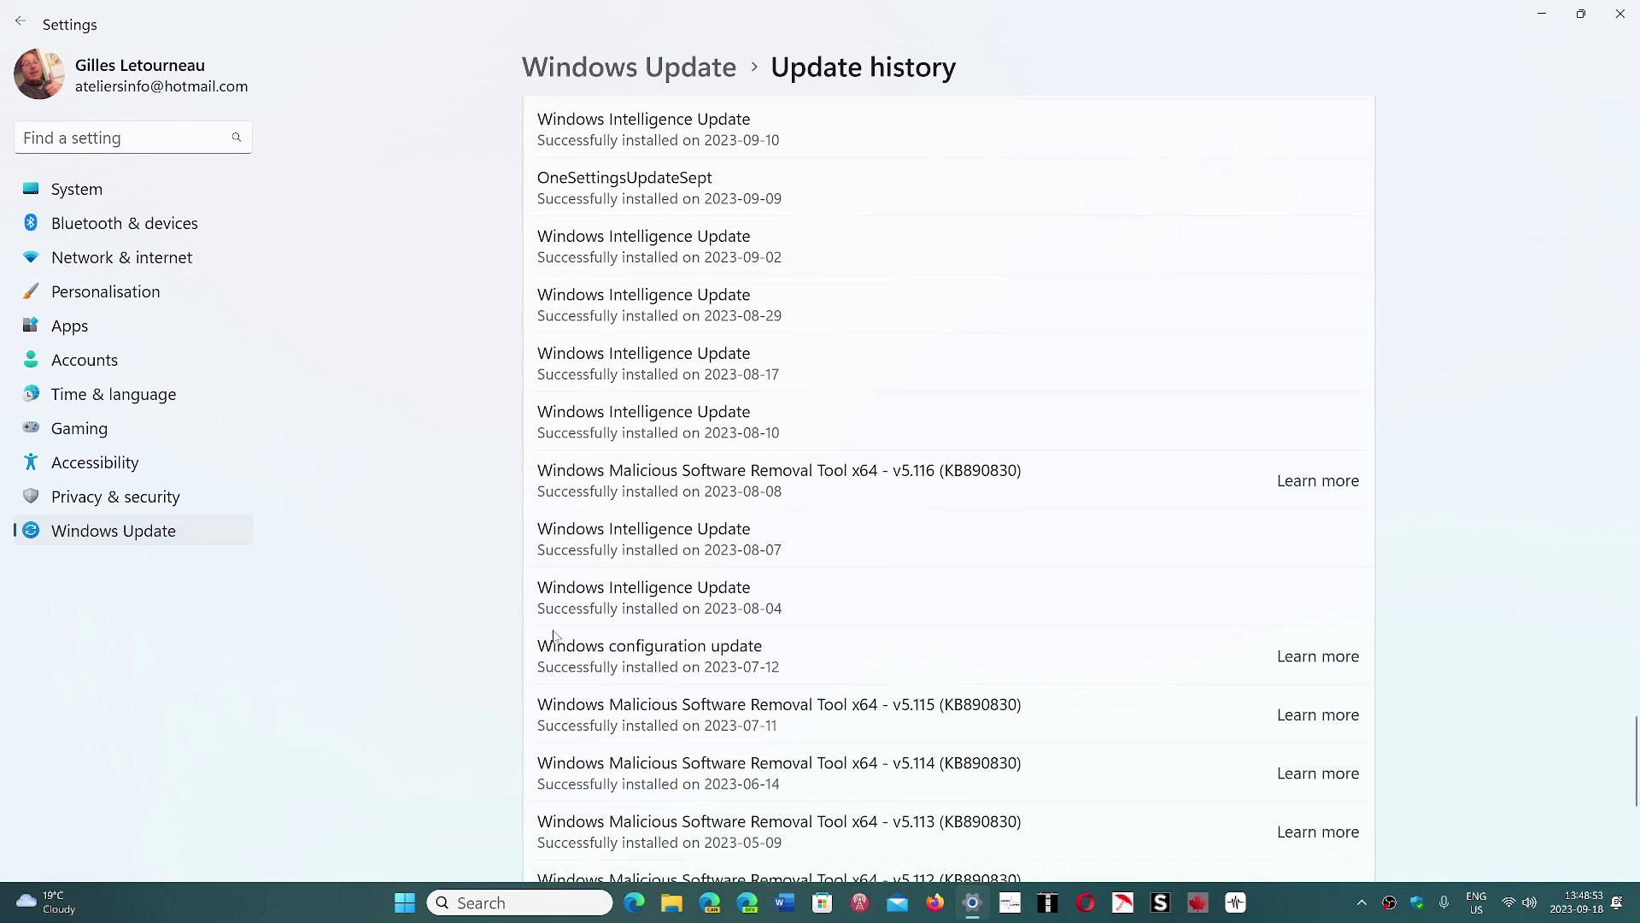
Highlight the 'Windows configuration update' entry name in the Other Updates list.
{"action": "left_click_drag", "start_coordinate": [551, 647], "coordinate": [764, 645]}
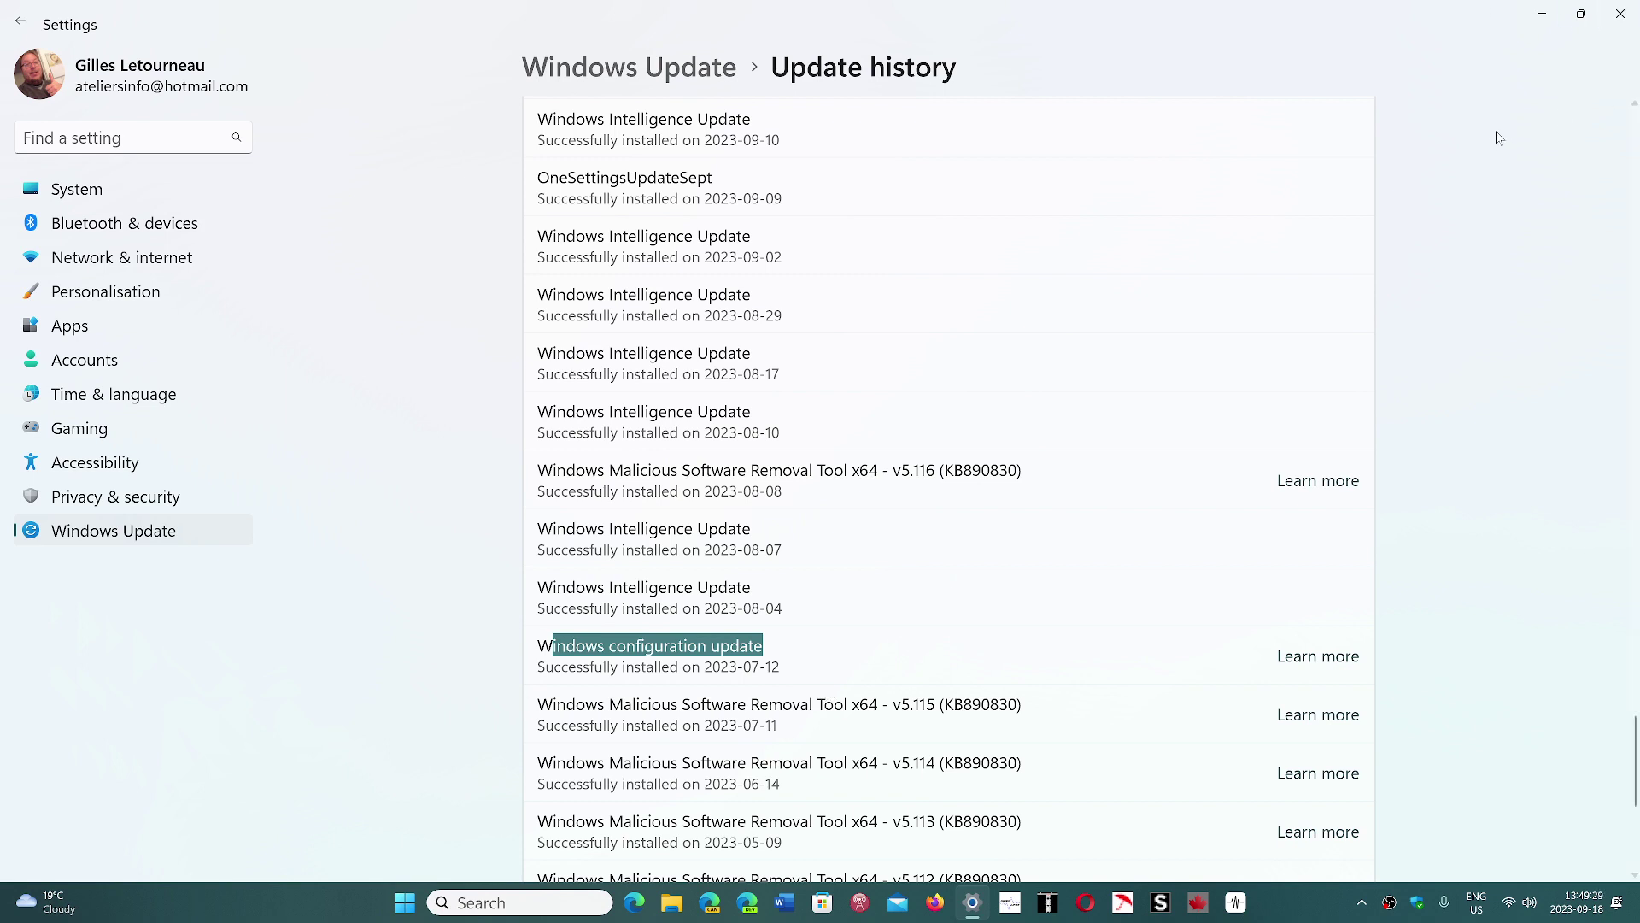
{"action": "left_click", "coordinate": [1619, 15]}
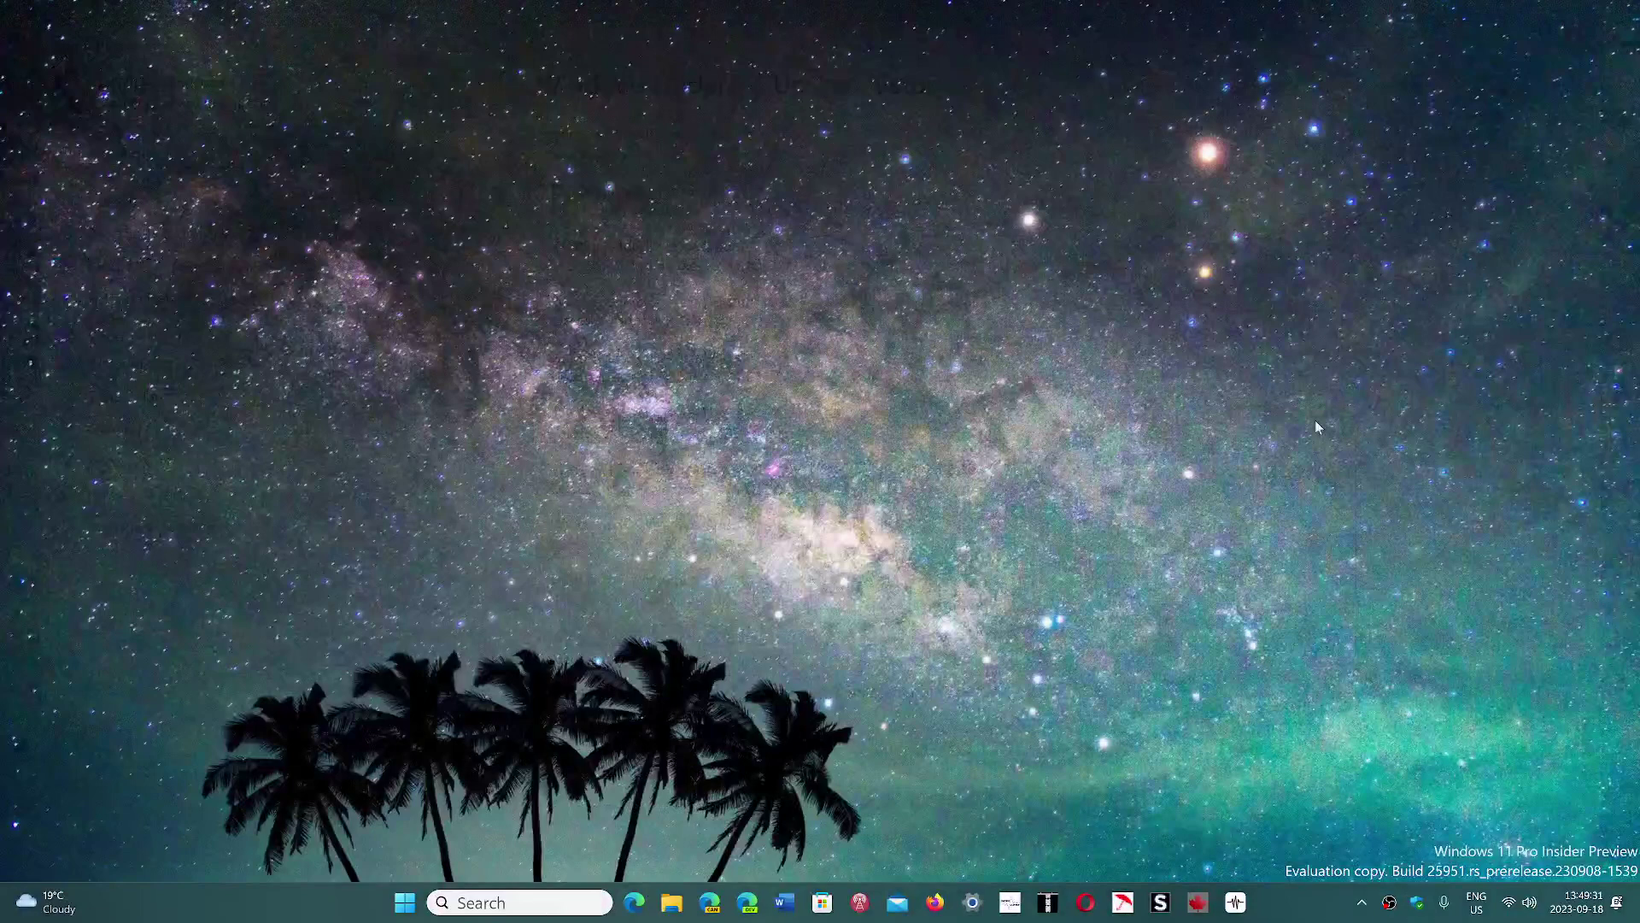